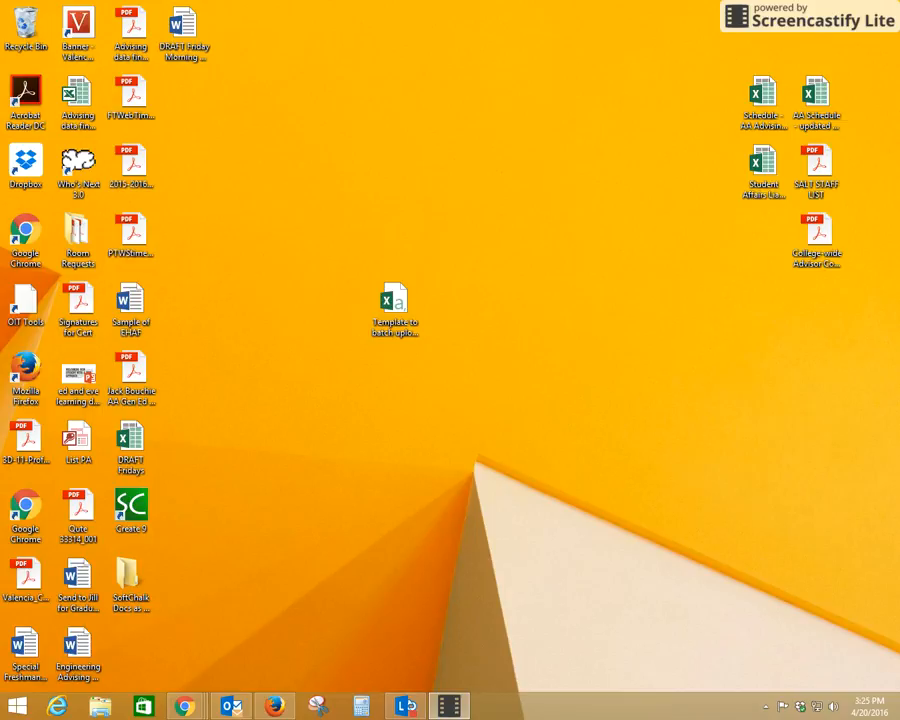
Step: Open the 'Template to batch upload to Bb' workbook from the desktop in Excel
double_click(395, 300)
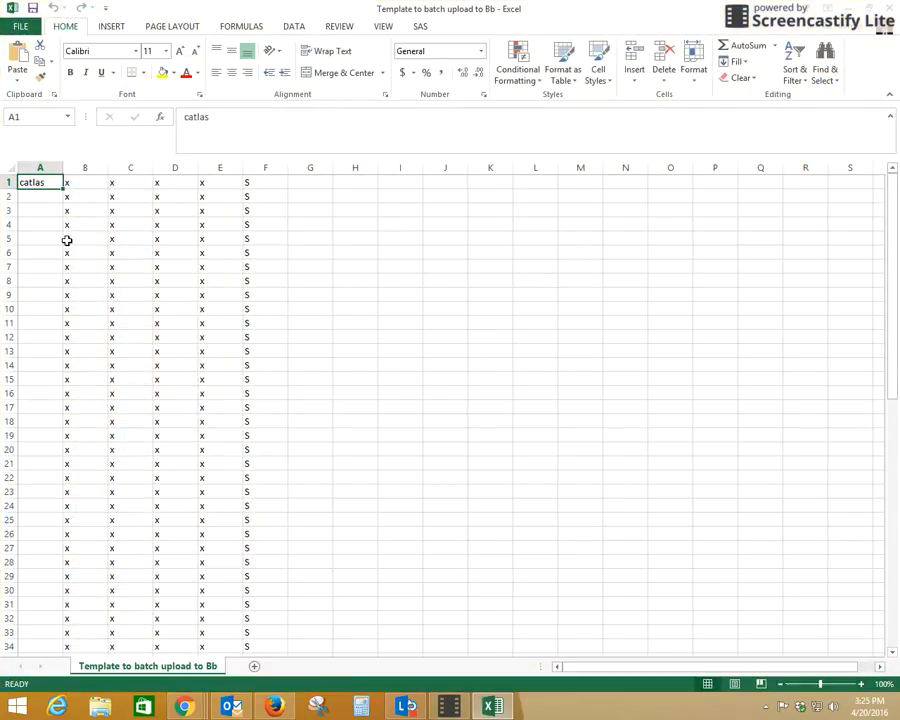
scroll(93, 302, down, 5)
Step: Save the workbook to the Desktop as 'Test 1' in CSV (Comma delimited), keeping CSV at the warning
scroll(93, 302, up, 5)
click(24, 24)
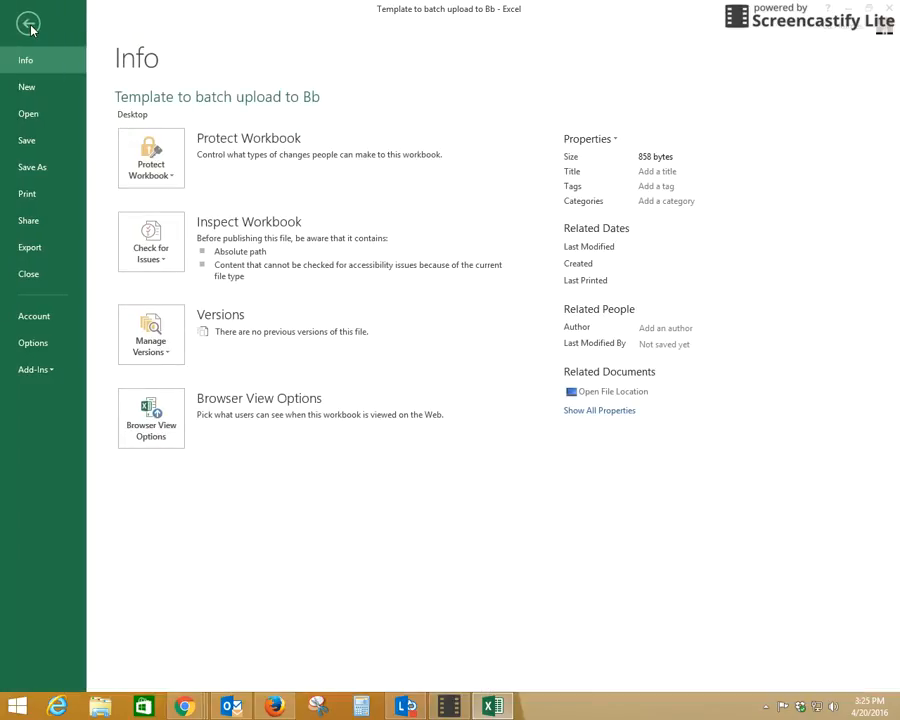
click(34, 167)
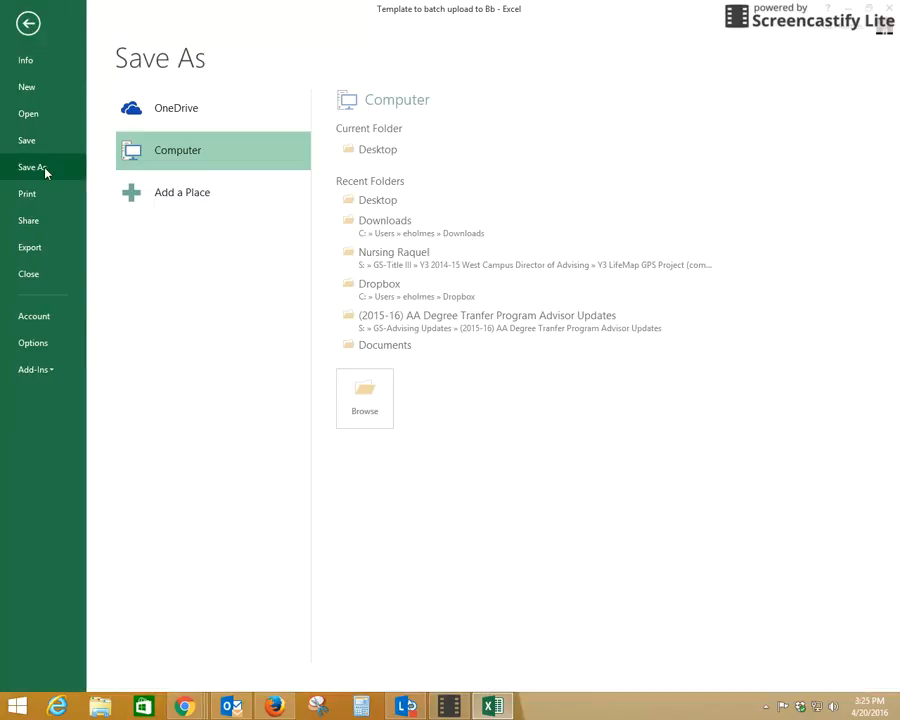
click(351, 151)
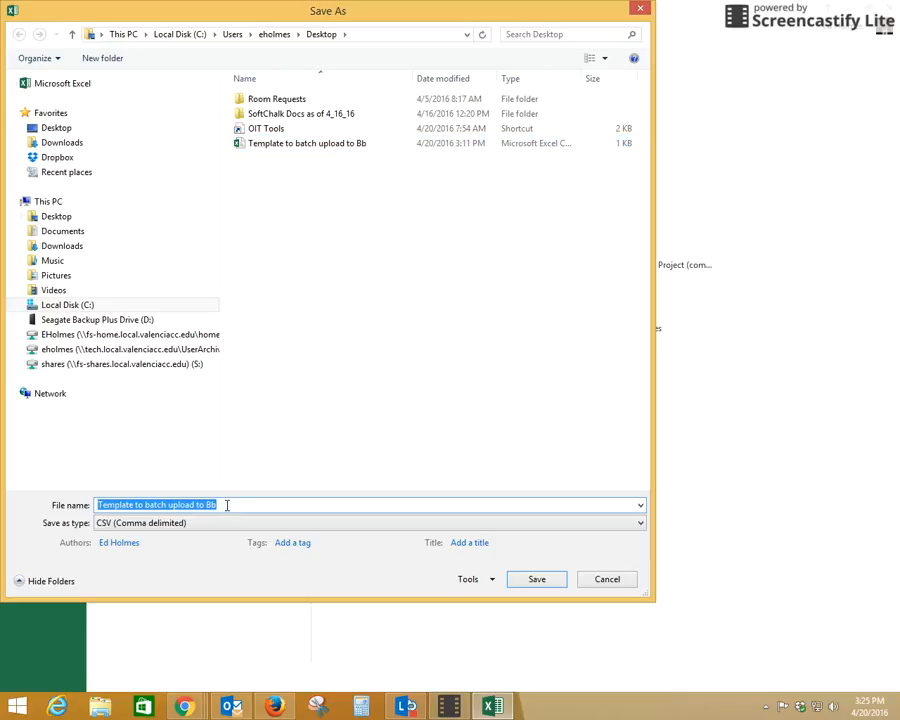
text(Test 1)
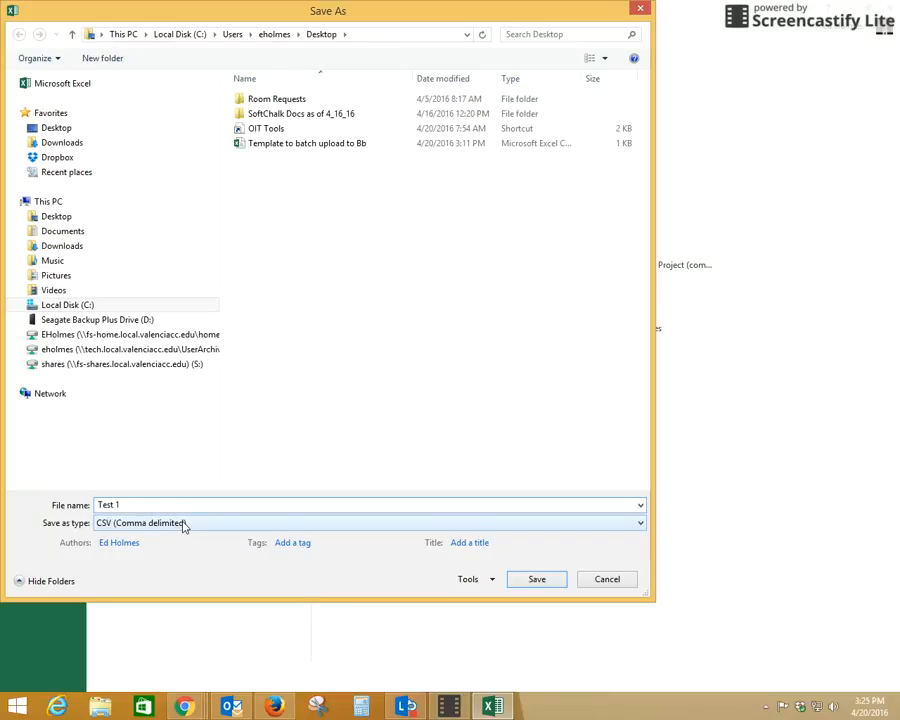
click(78, 217)
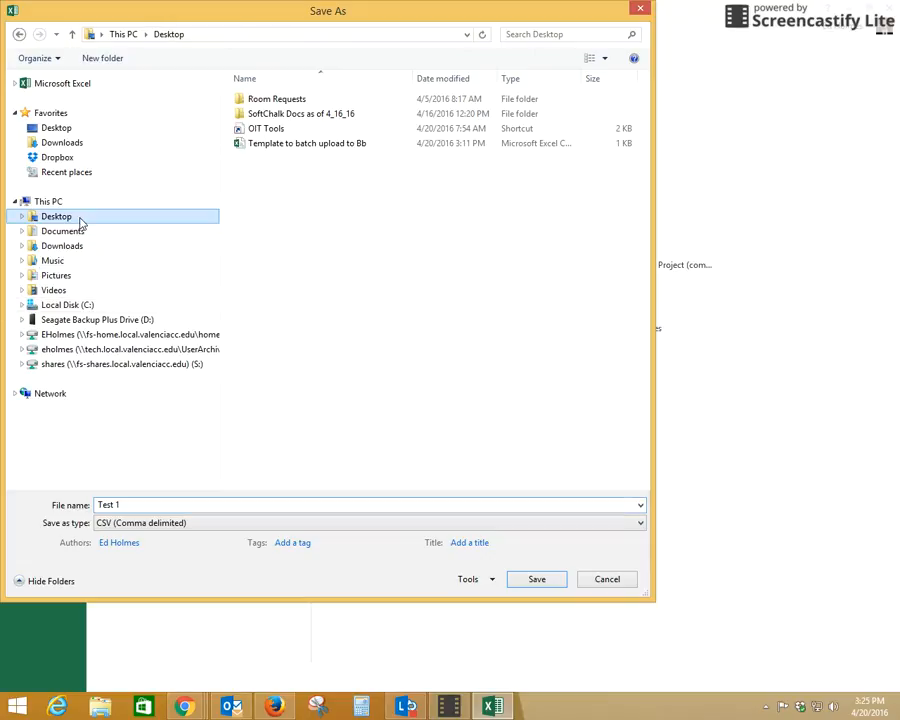
click(537, 580)
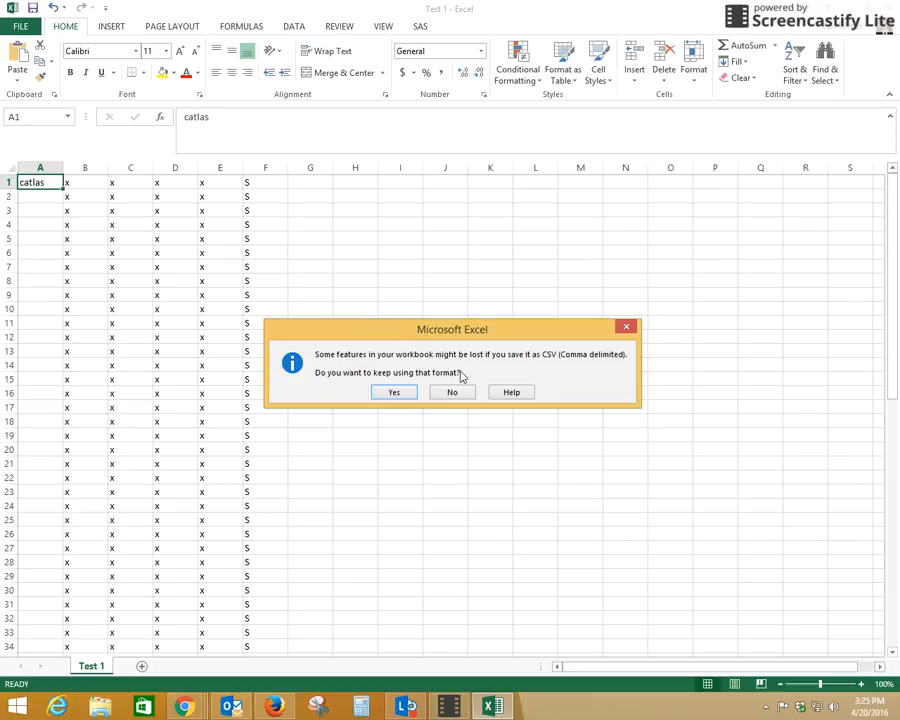
click(394, 393)
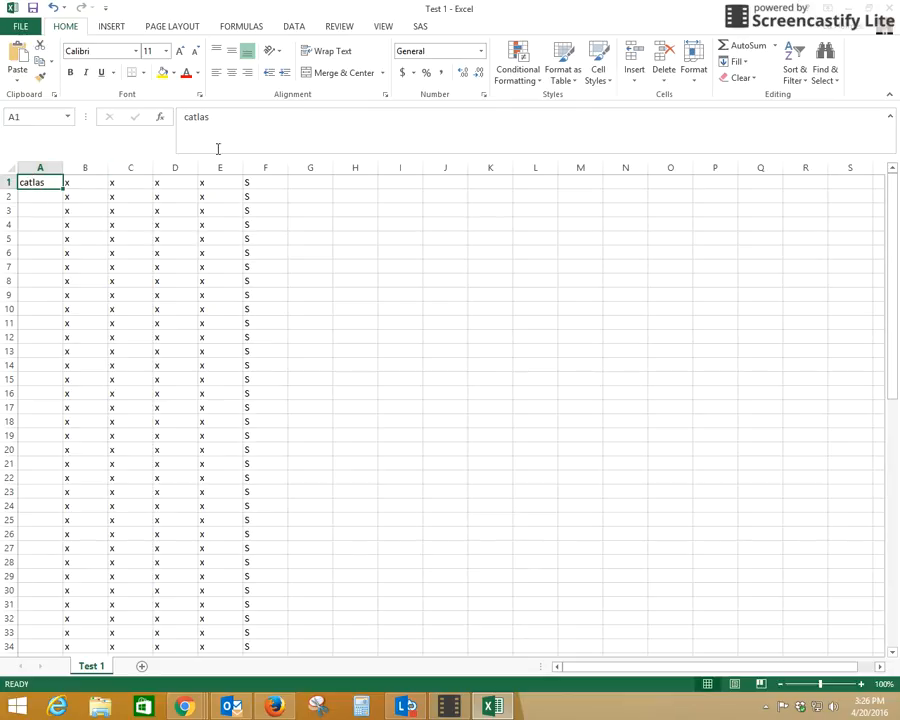
Step: Extend the username in A1 into the student's full college e-mail address and widen column A to fit
click(212, 117)
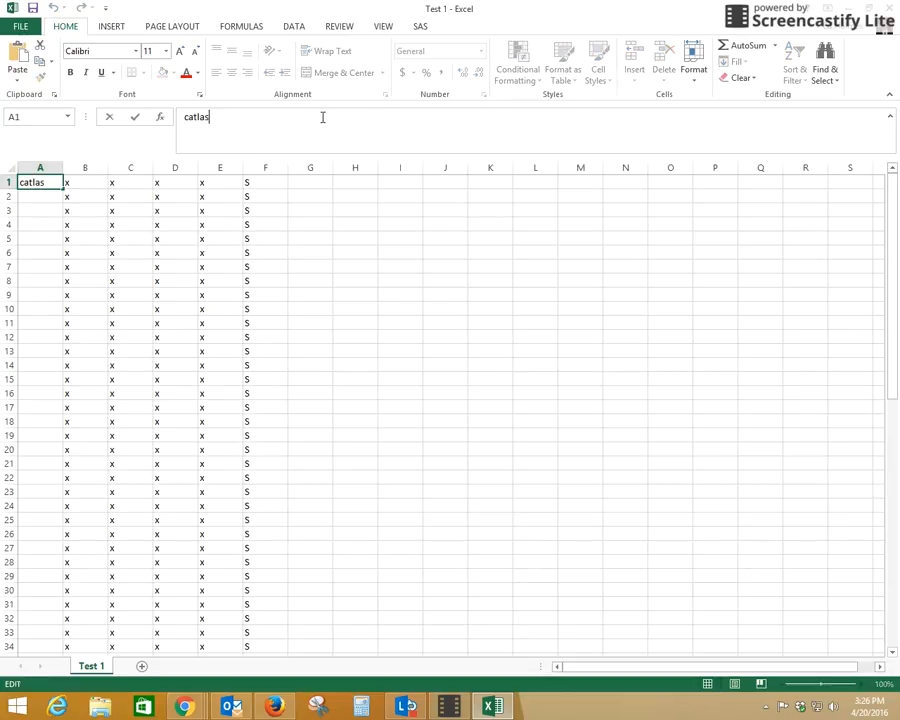
text(@ml)
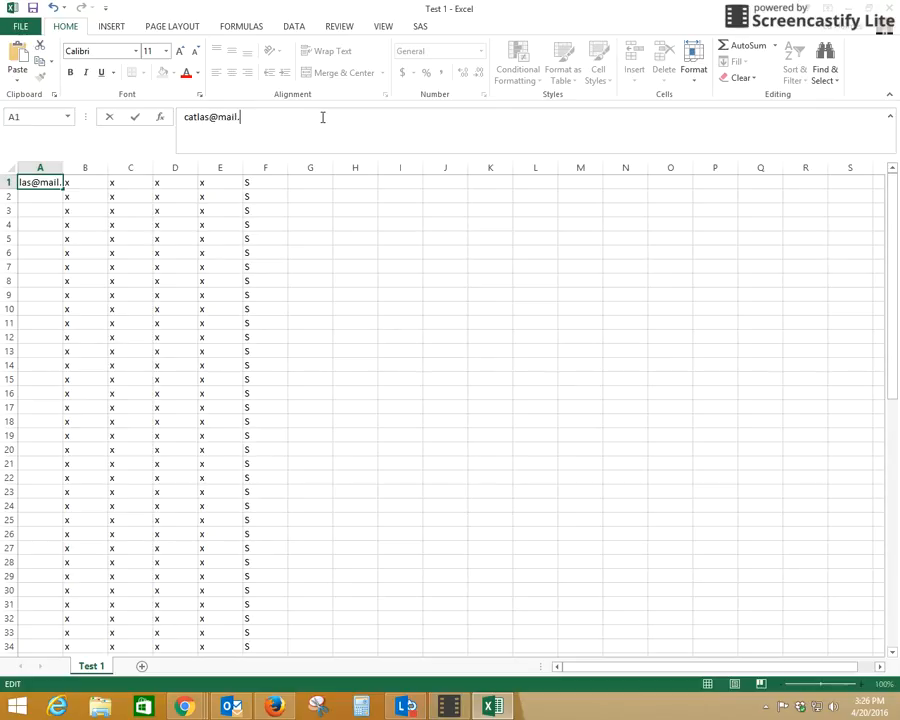
text(valenciacollege)
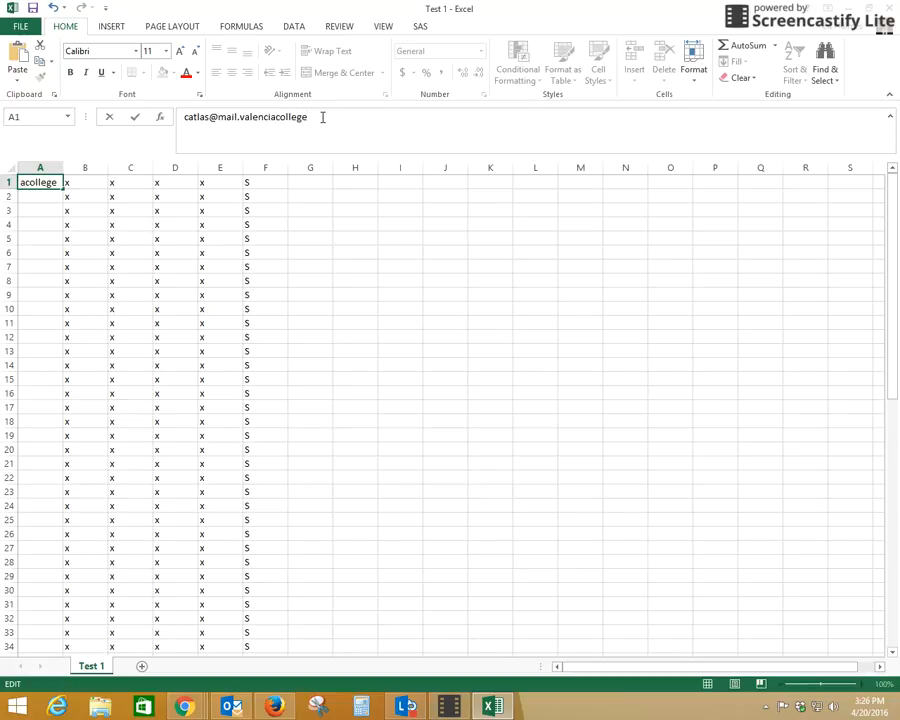
text(.edu)
click(40, 195)
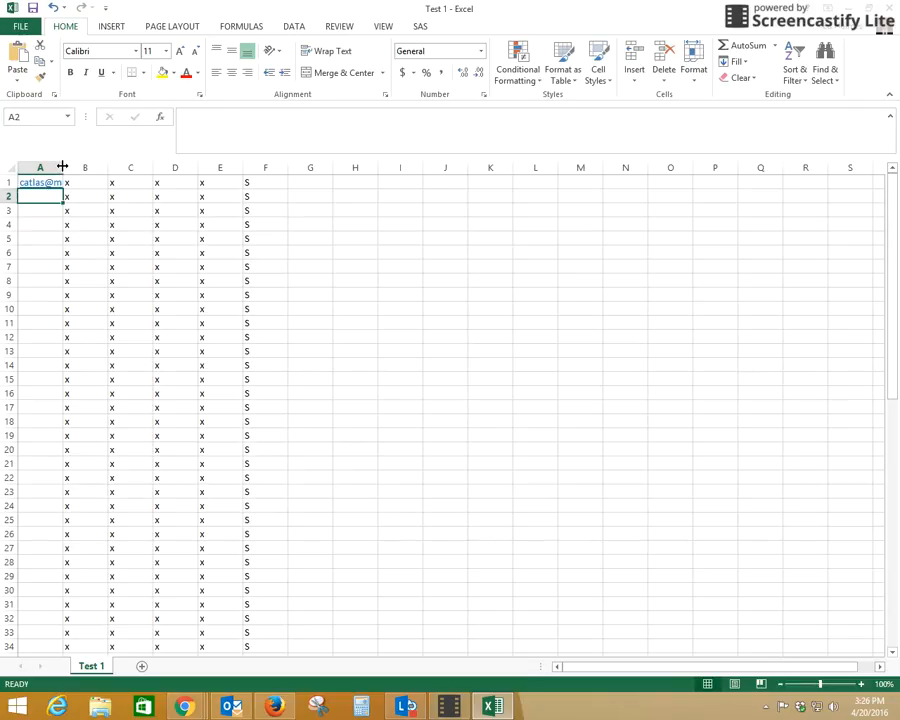
drag(62, 167, 152, 163)
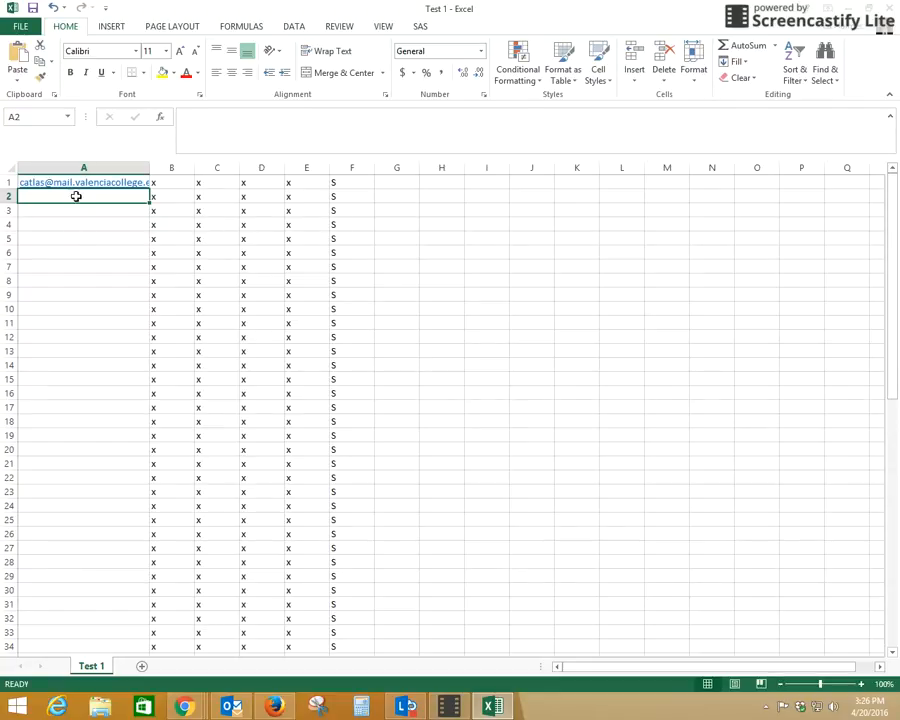
Step: Clear the placeholder x and S entries in A31:F71, then return to cell A2
scroll(46, 619, down, 3)
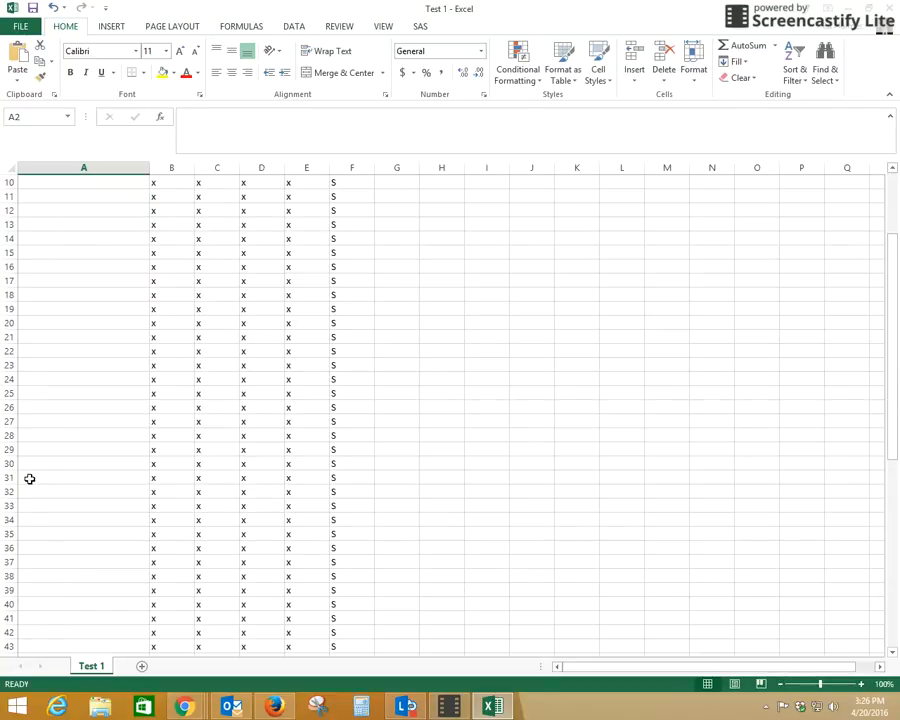
drag(30, 479, 366, 614)
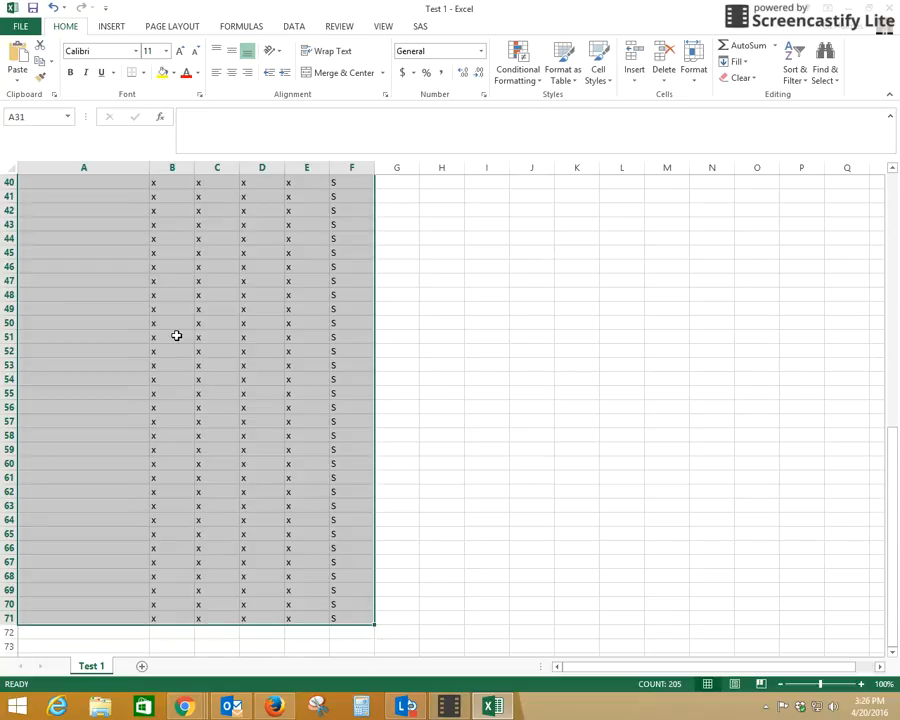
scroll(171, 334, up, 13)
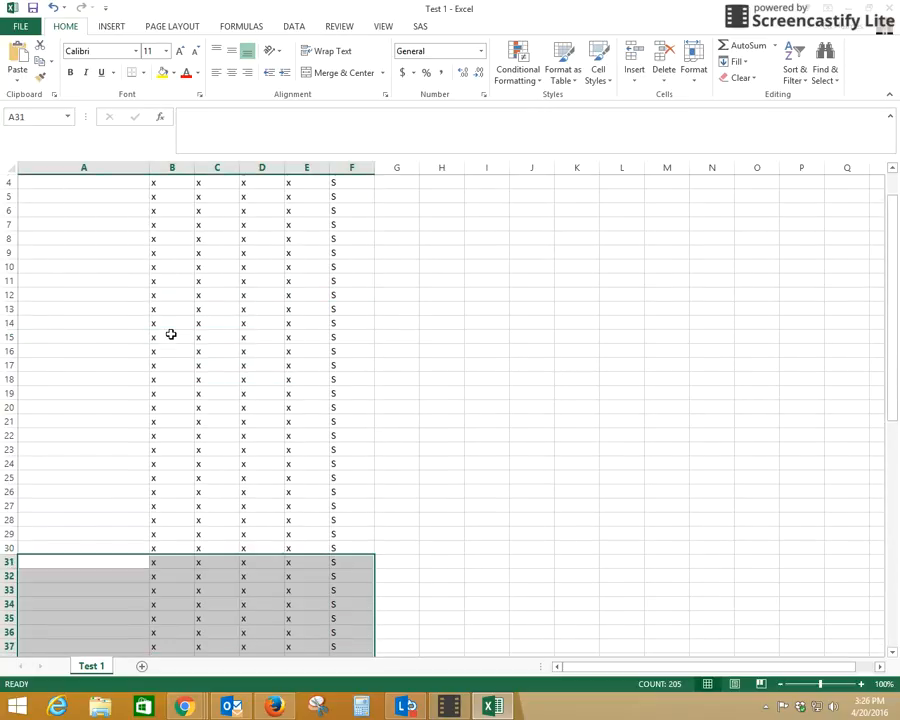
scroll(203, 311, down, 4)
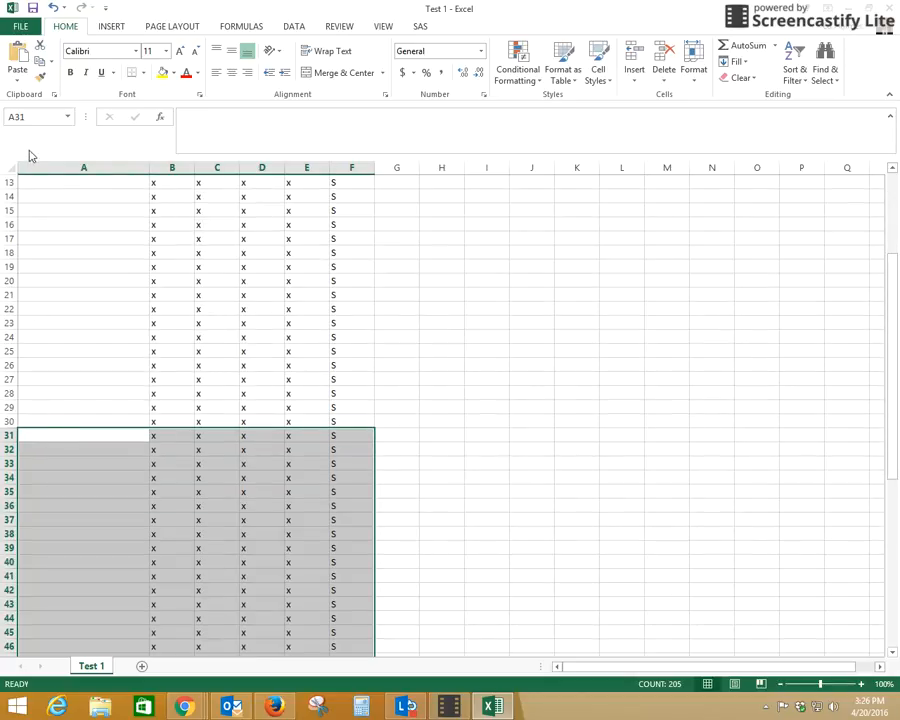
scroll(70, 321, up, 4)
scroll(98, 557, down, 3)
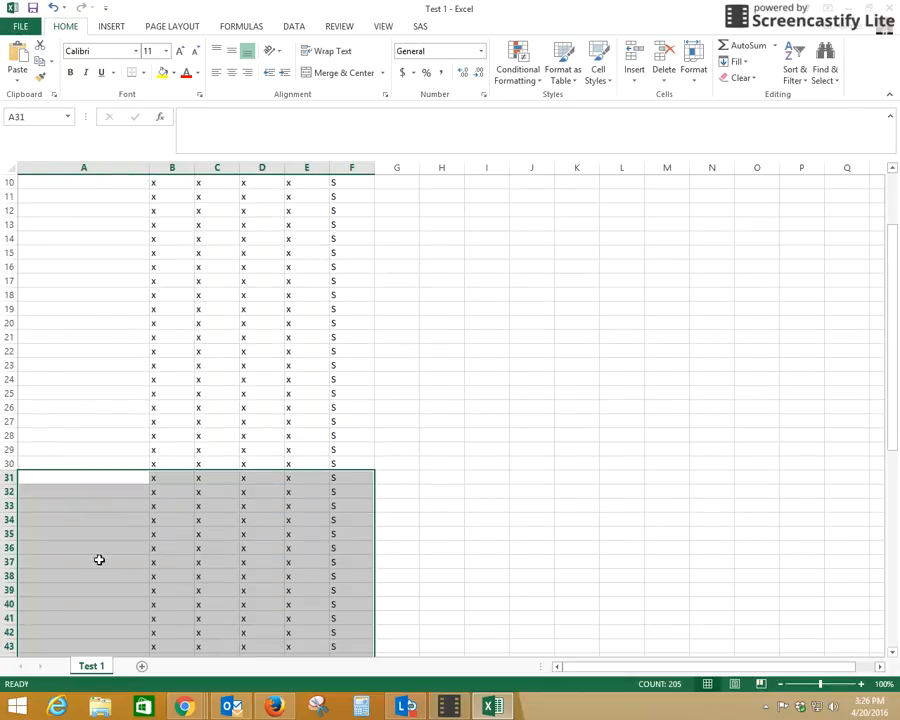
scroll(80, 460, up, 3)
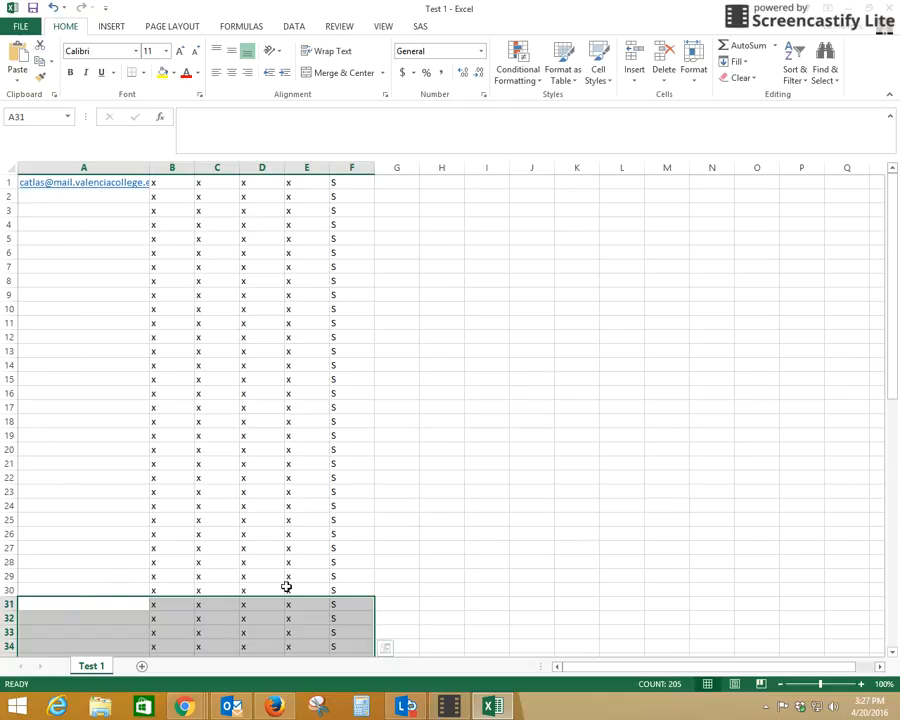
key(Delete)
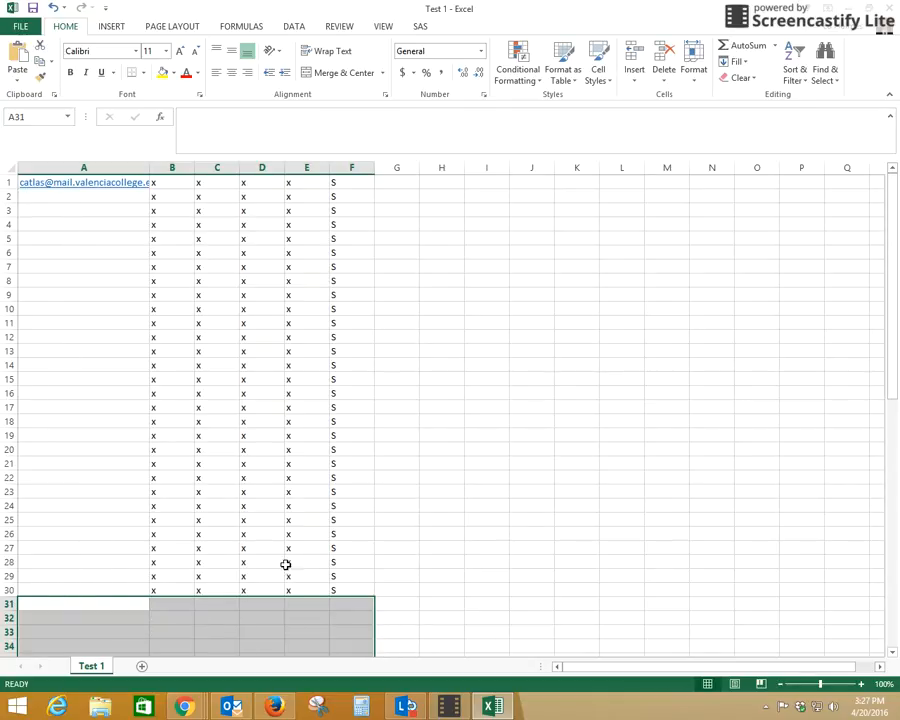
click(80, 207)
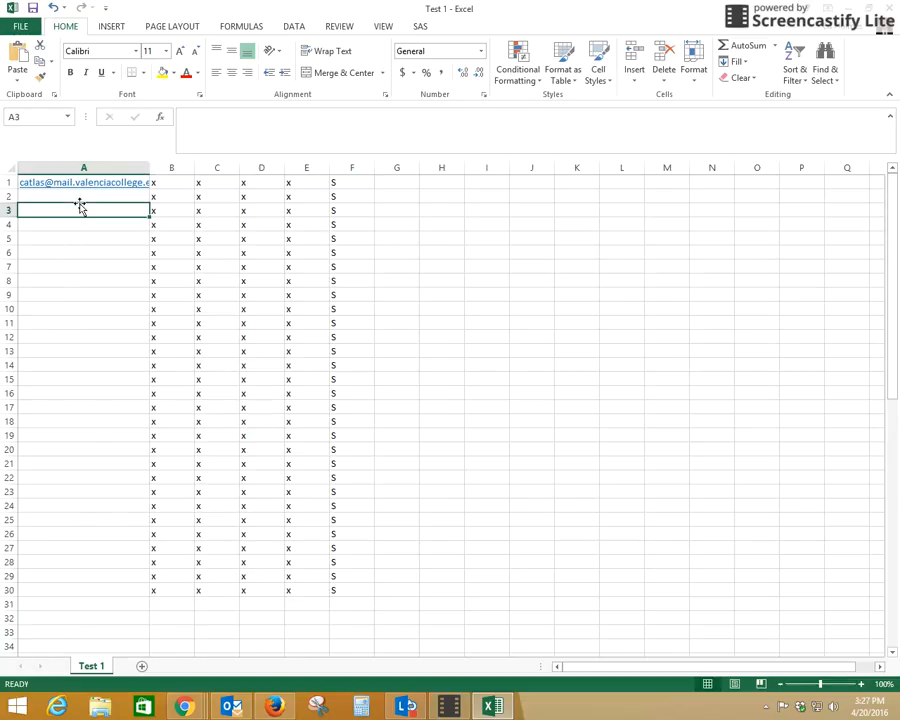
click(245, 196)
click(62, 196)
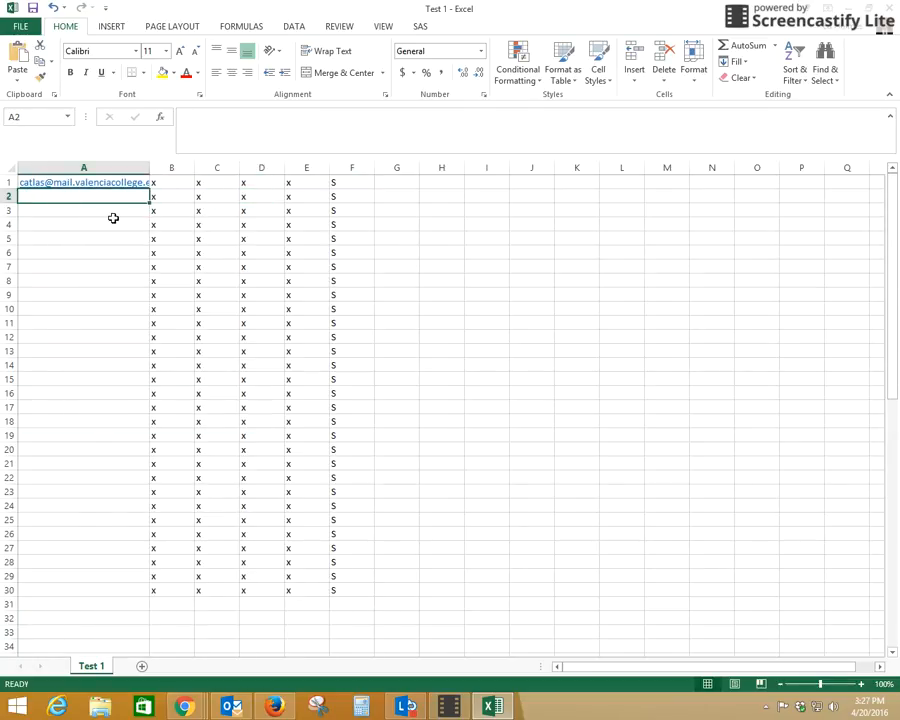
Step: Run Replace All with an empty replacement to strip the e-mail domain from A1, leaving the username
key(Up)
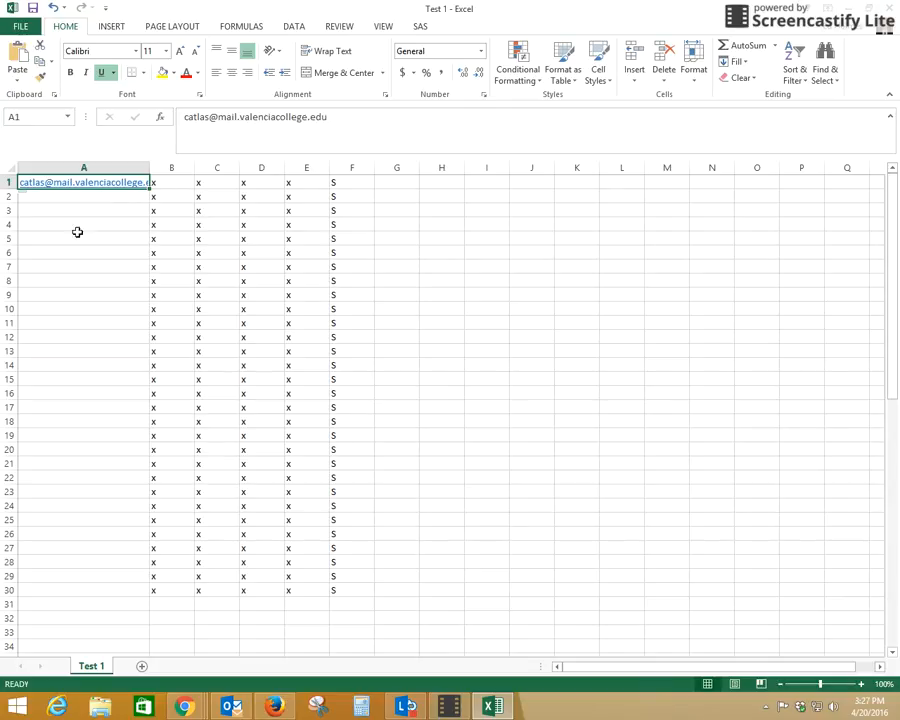
click(828, 70)
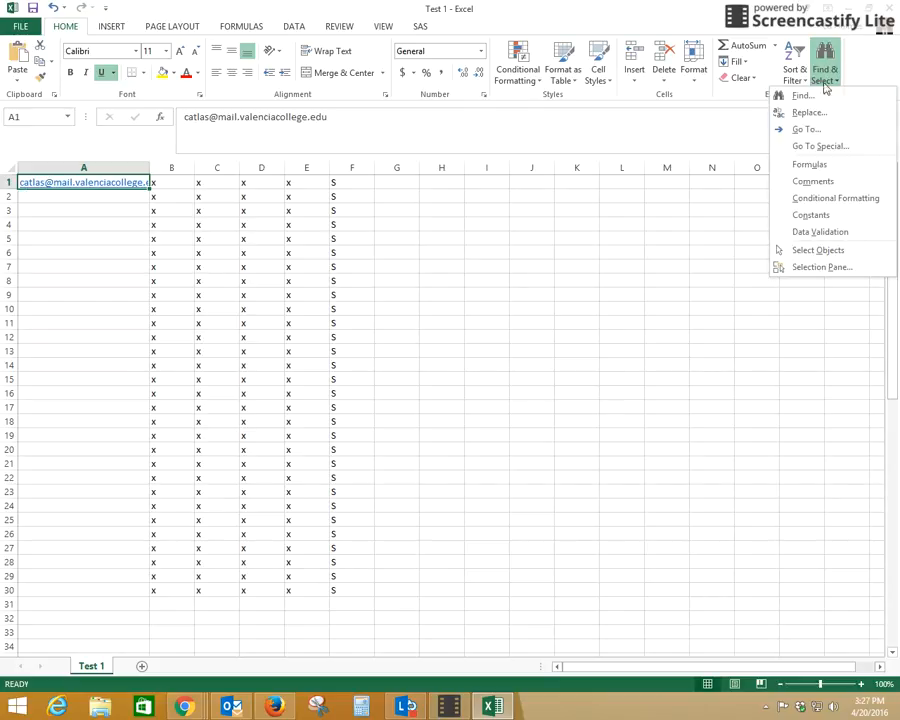
click(789, 114)
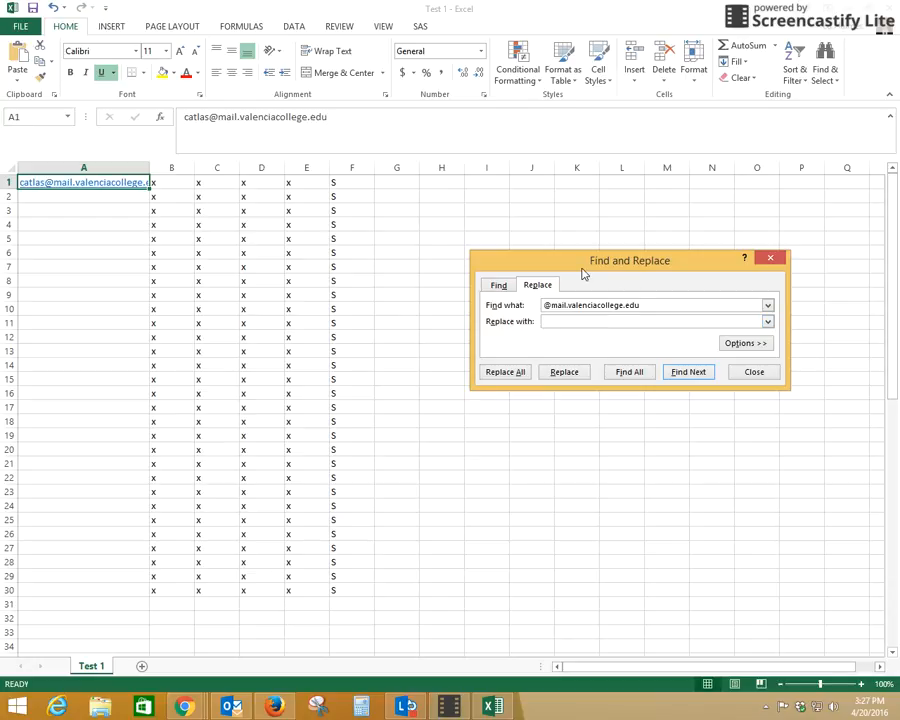
click(506, 372)
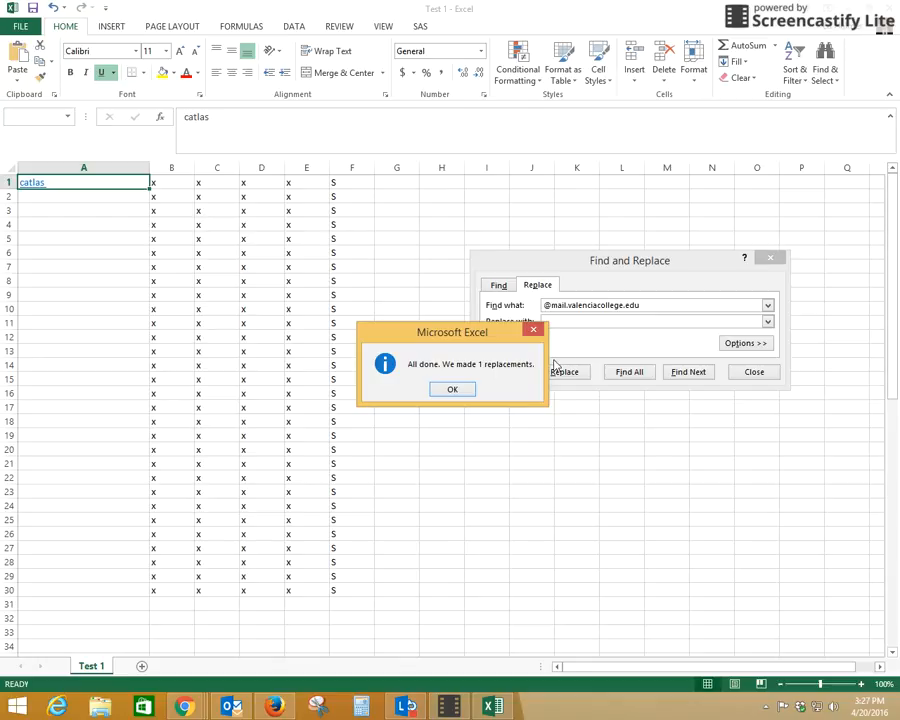
click(452, 390)
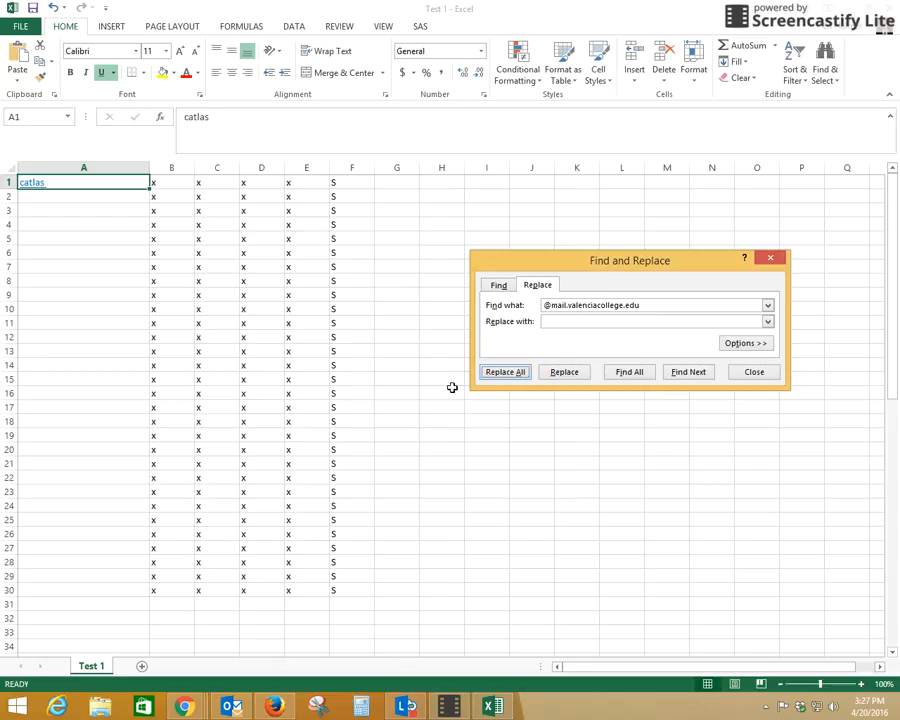
click(753, 373)
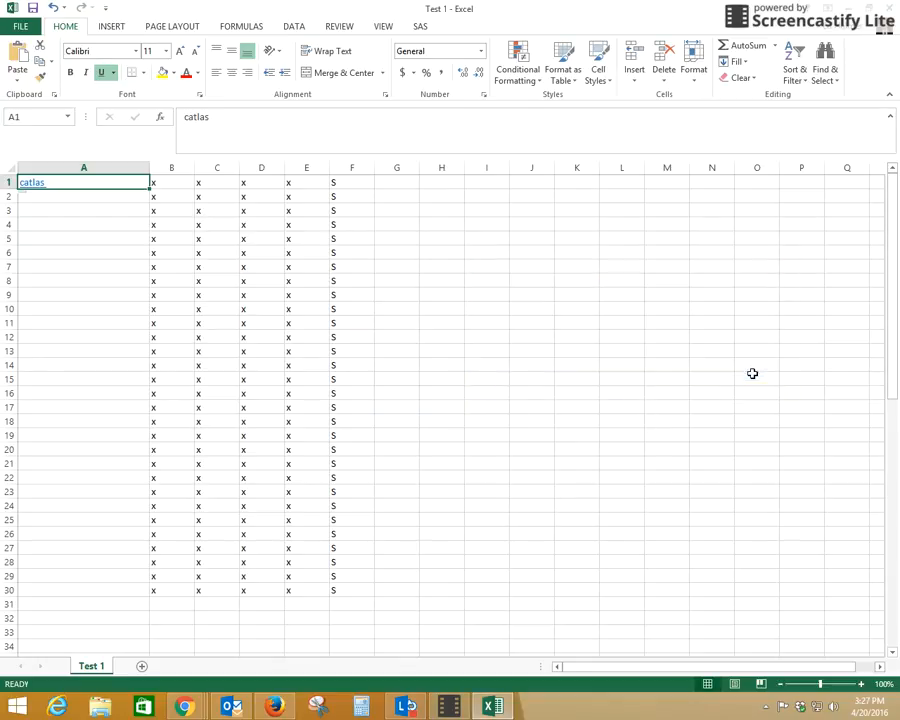
Step: Save as CSV, clear rows A2:F30, and re-save Test 1 keeping CSV format
click(32, 8)
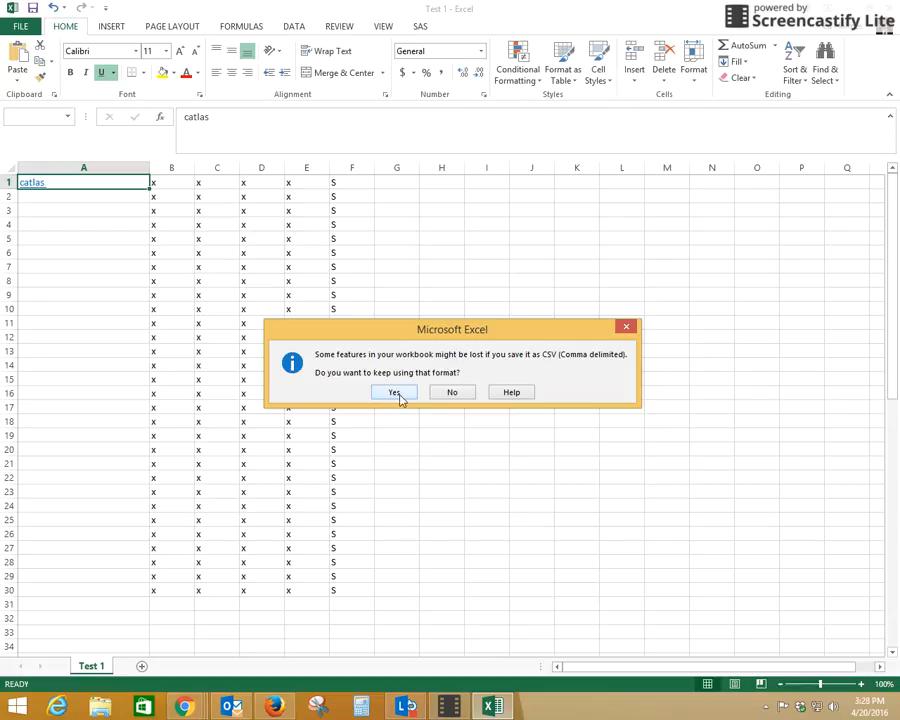
click(395, 392)
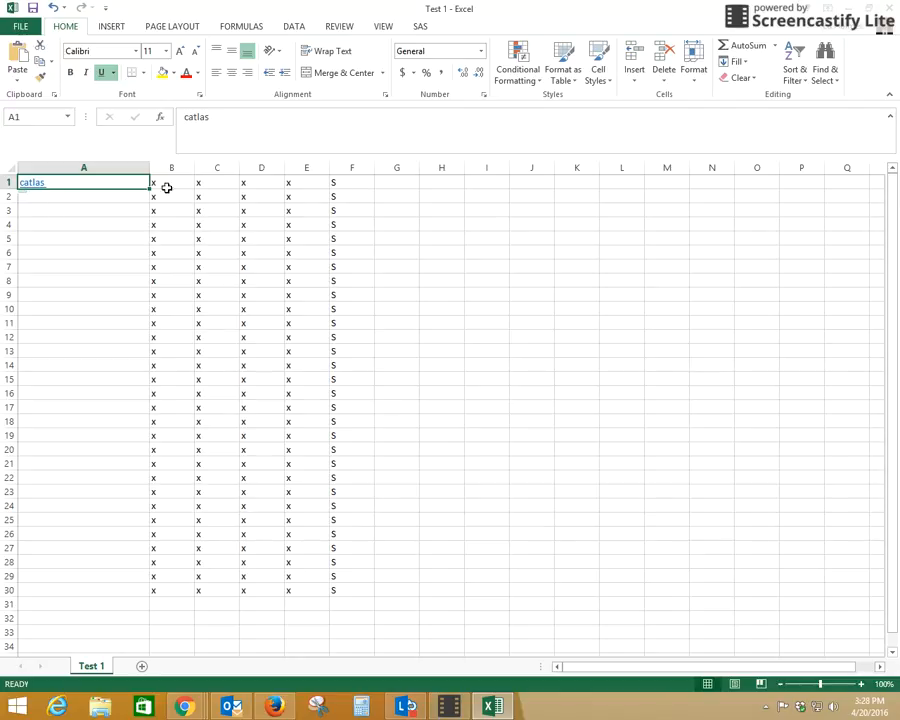
drag(42, 198, 363, 590)
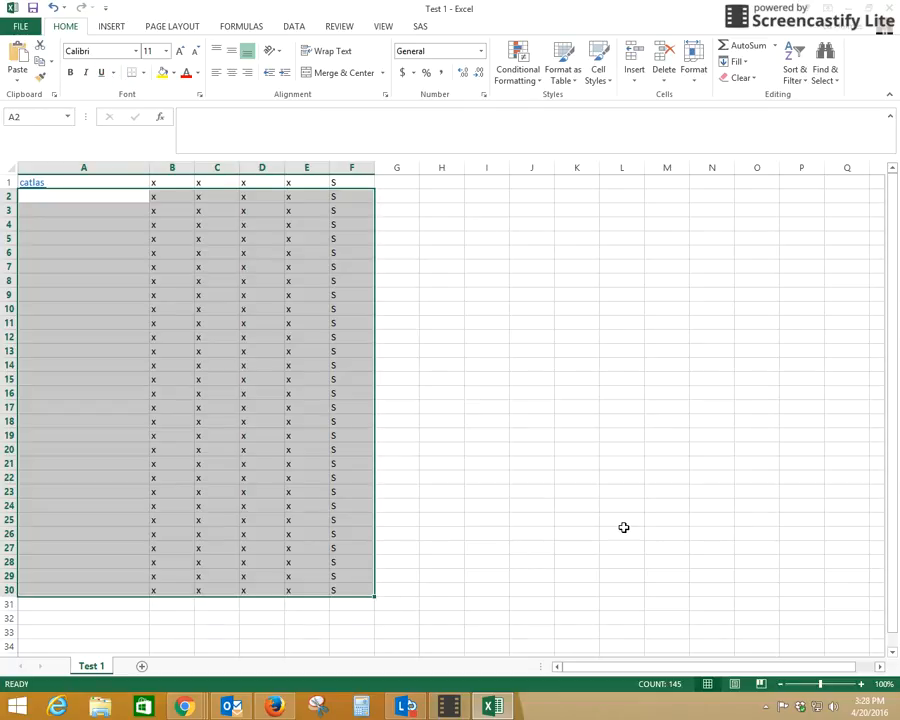
click(96, 184)
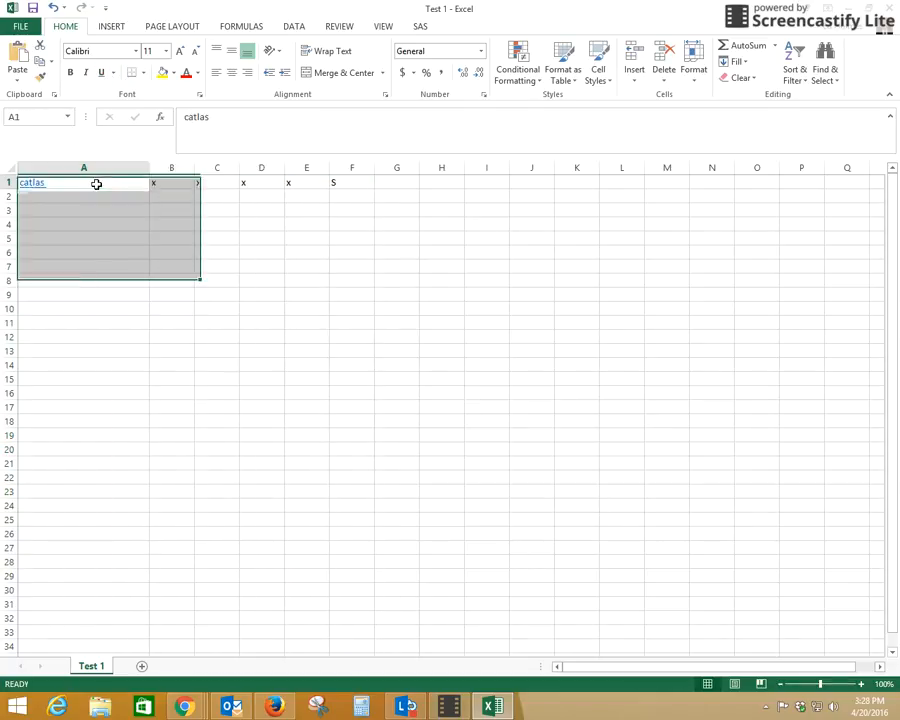
click(33, 8)
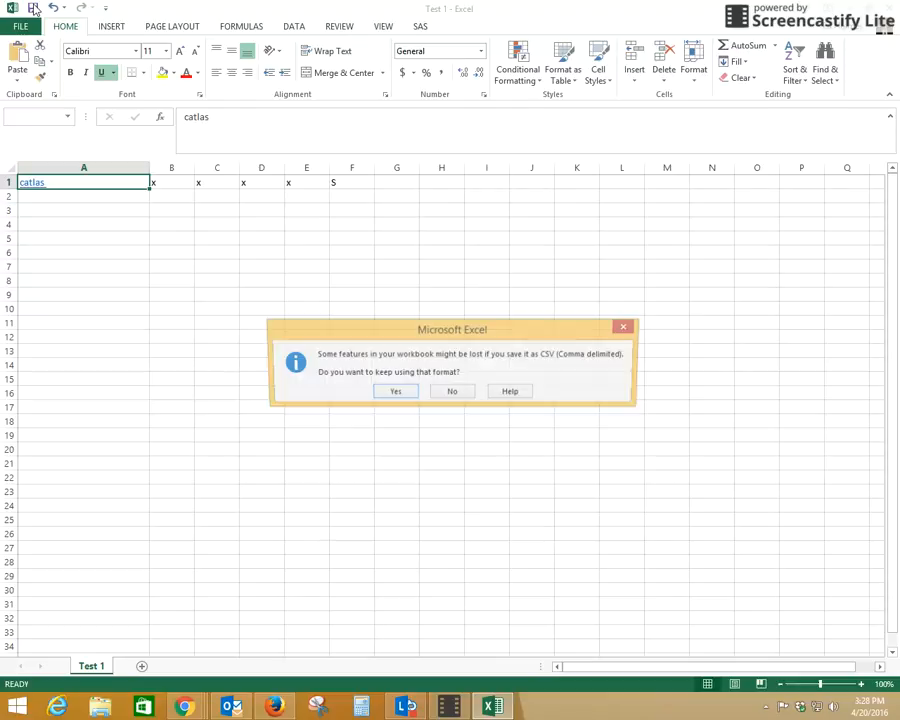
click(394, 391)
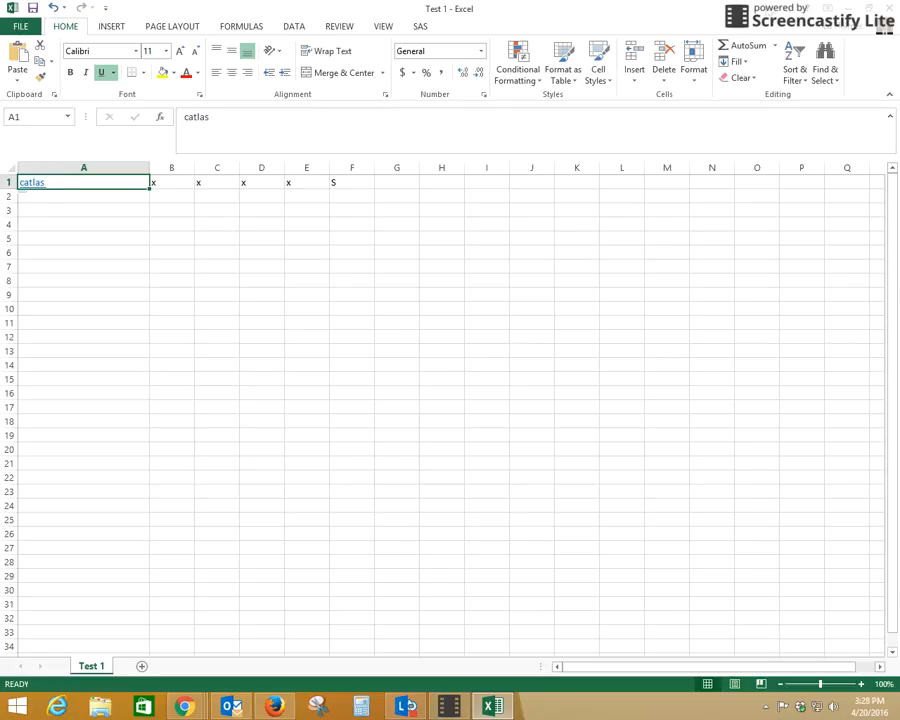
Step: Close Excel without saving, move the Test 1 icon to the top centre, and switch to Firefox
click(889, 8)
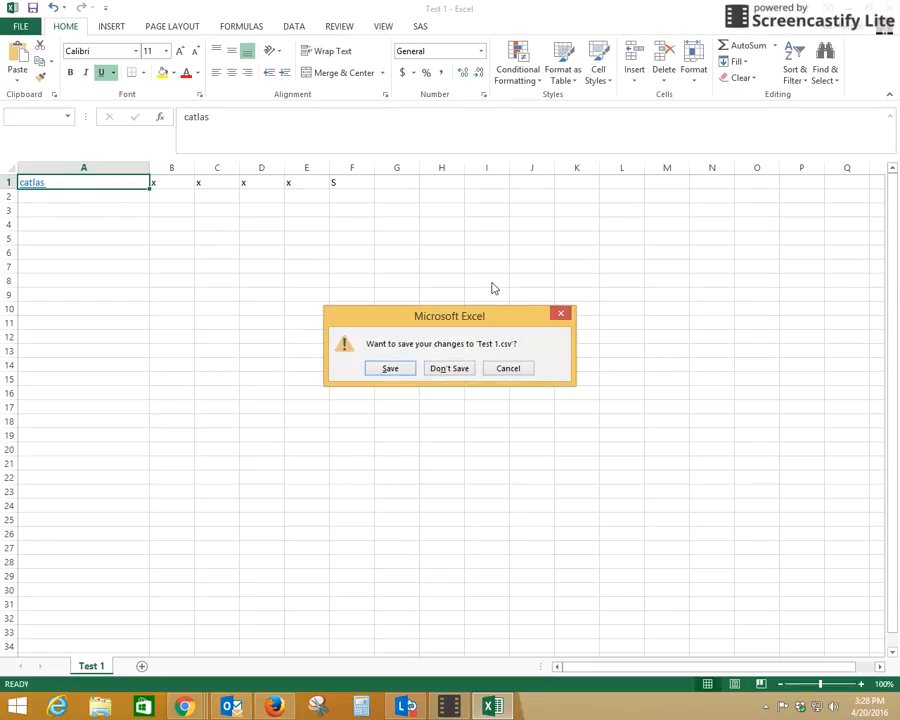
click(447, 368)
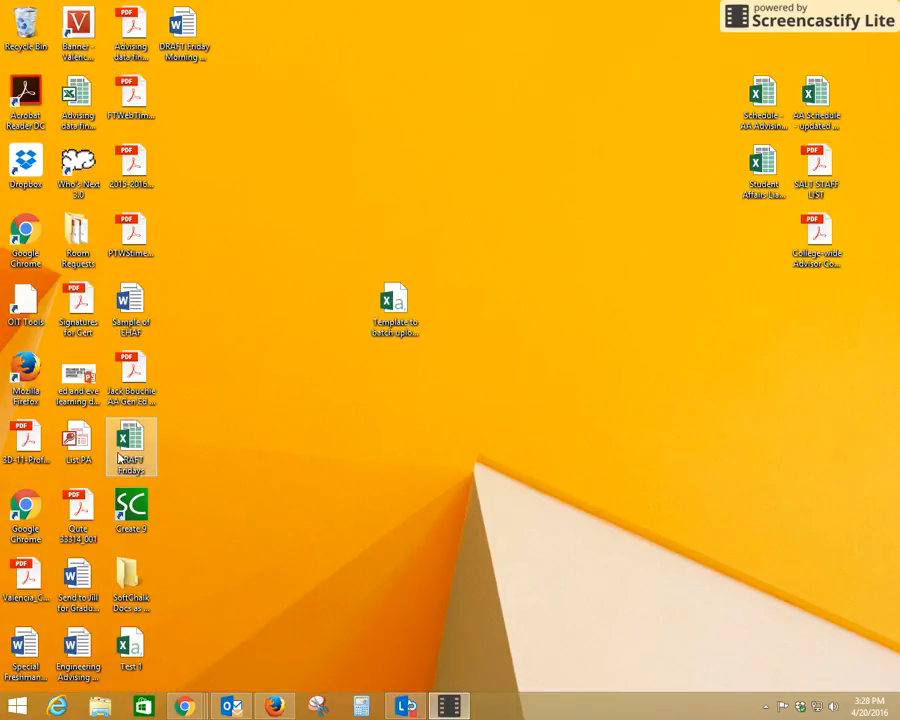
drag(137, 648, 453, 168)
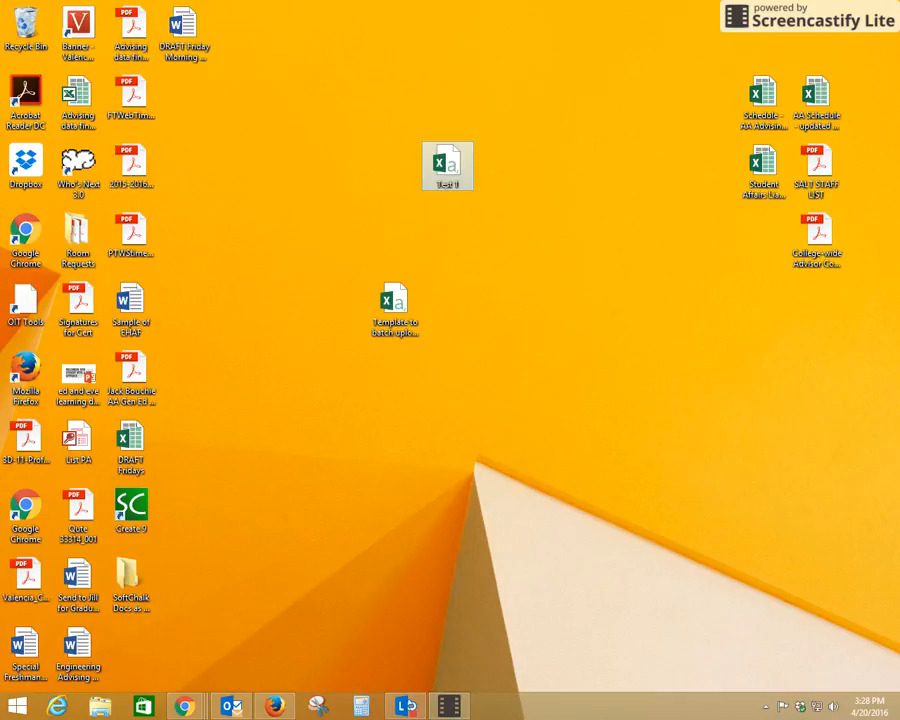
click(275, 706)
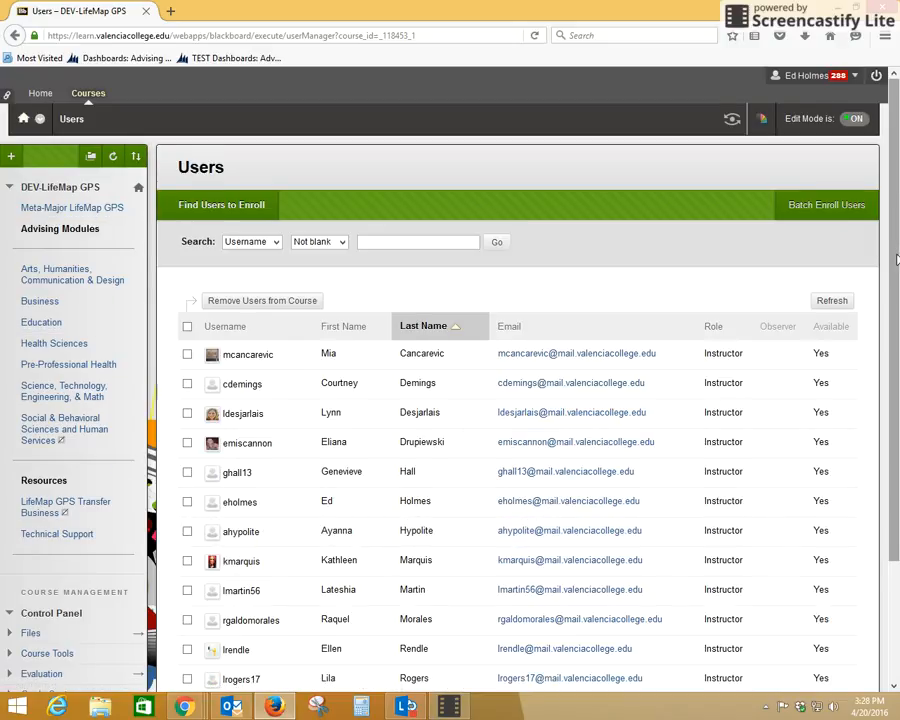
Step: Open Batch Enroll Users from the course Users page and attach Test 1.csv from the Desktop
drag(896, 254, 898, 330)
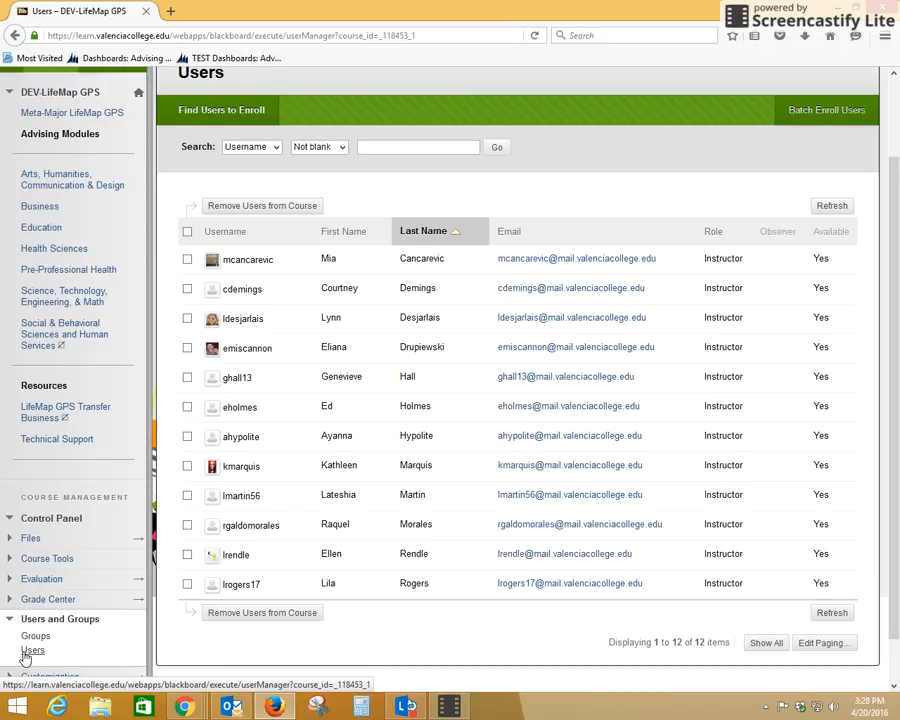
click(26, 651)
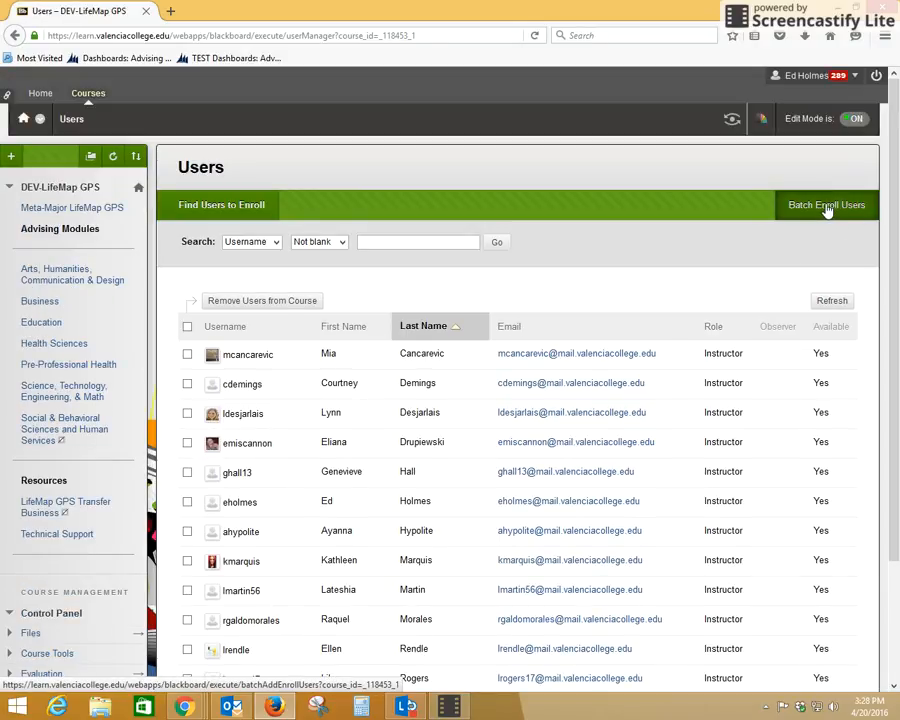
click(812, 210)
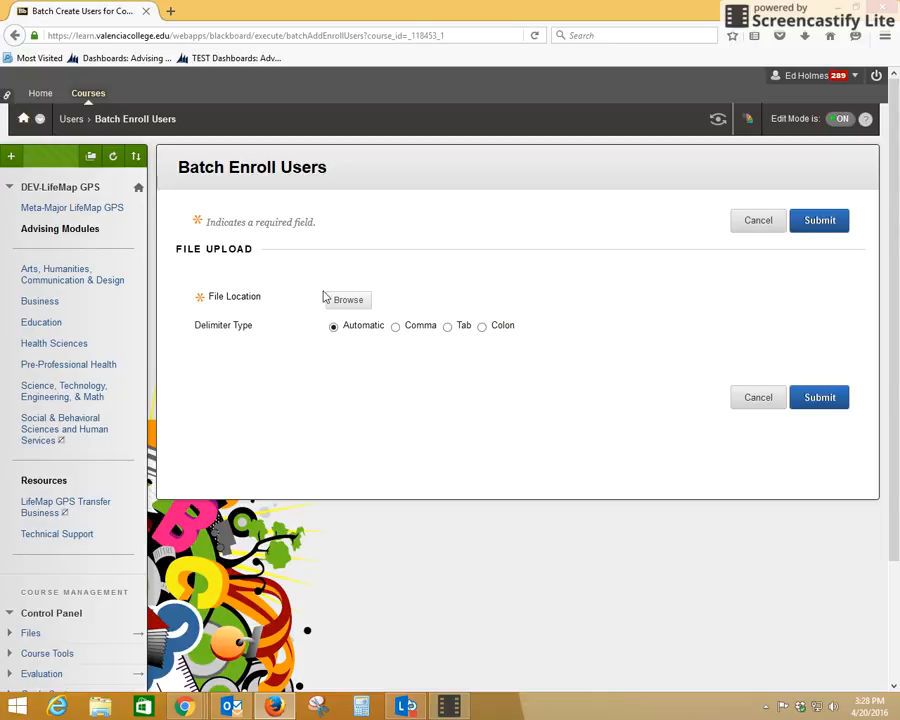
click(348, 302)
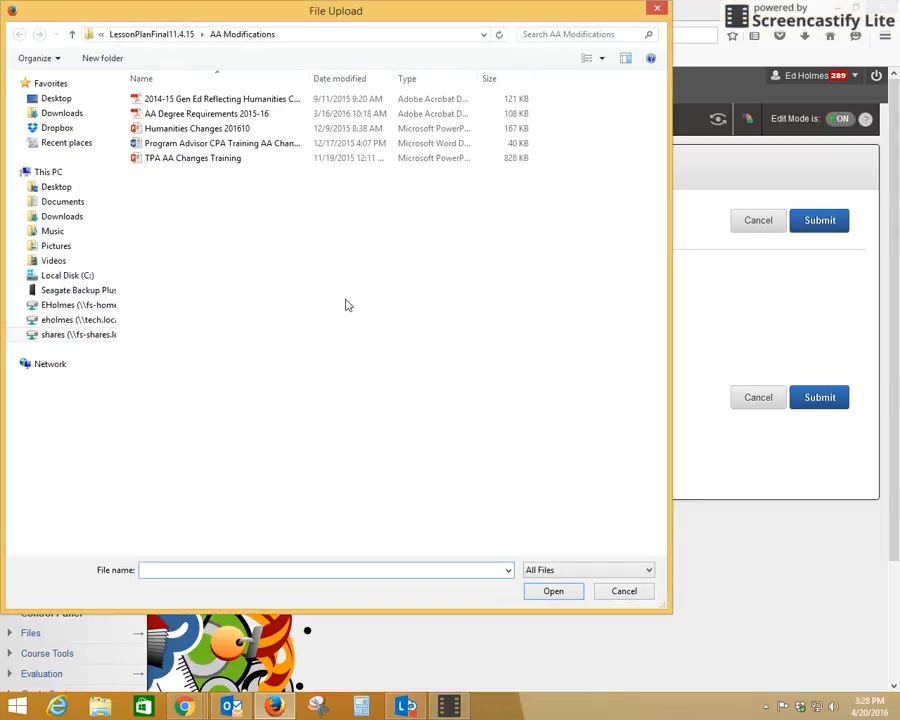
click(57, 99)
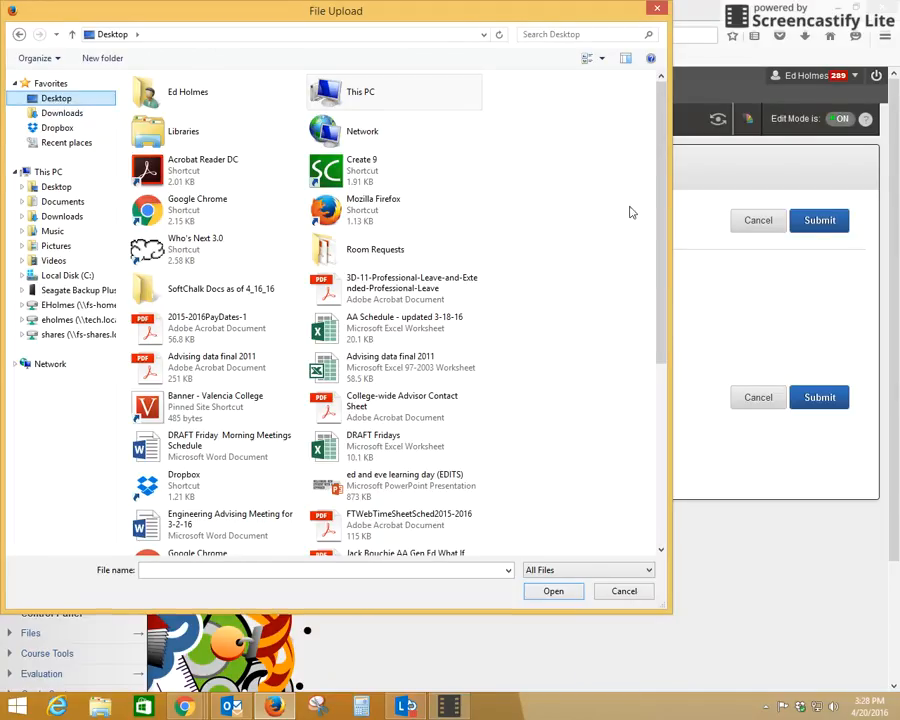
drag(658, 207, 652, 418)
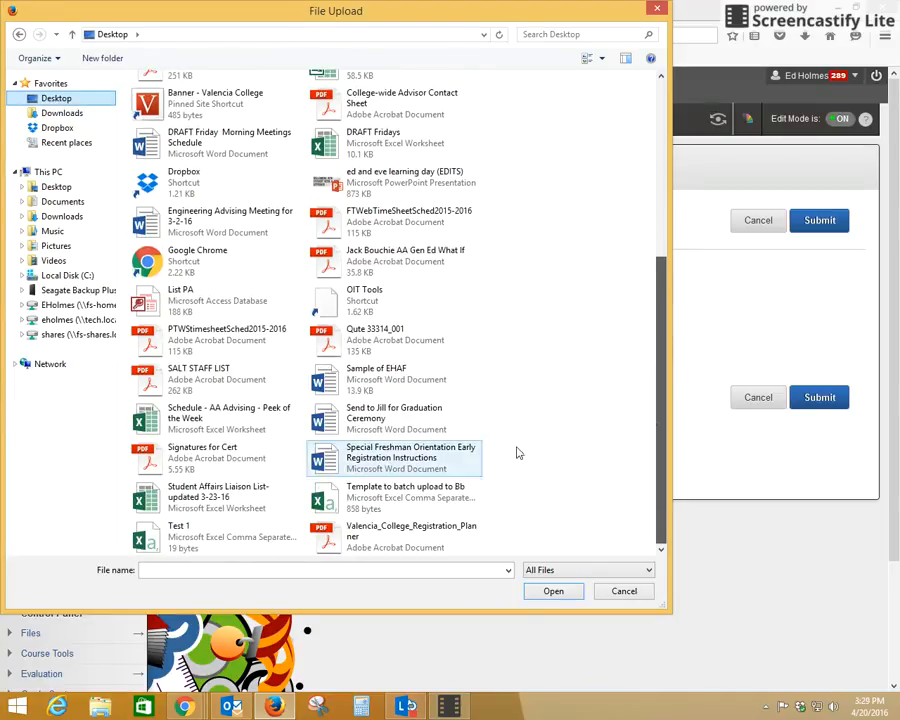
click(148, 535)
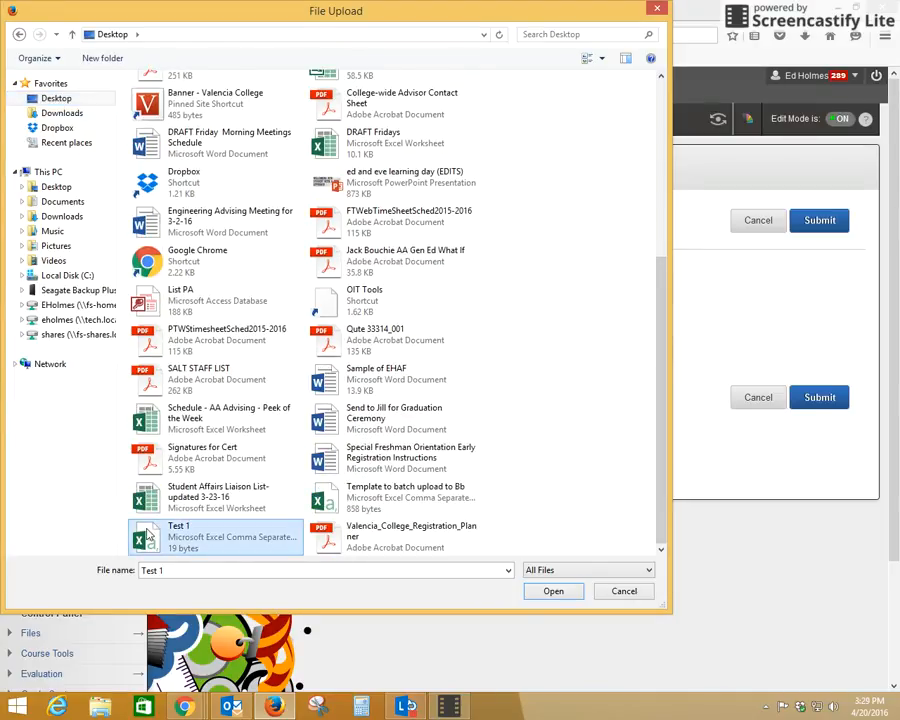
click(553, 591)
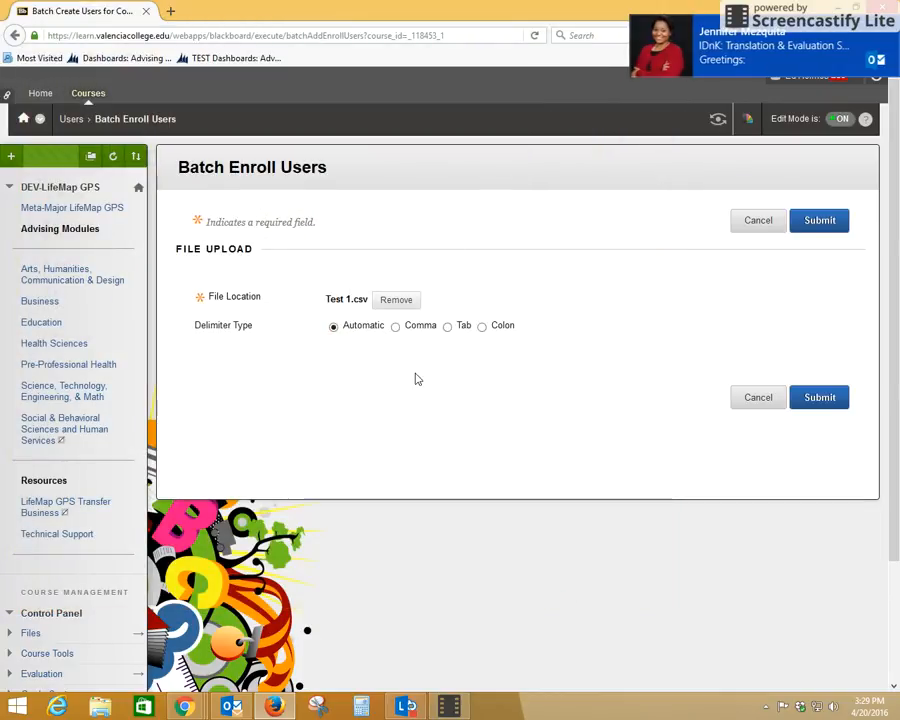
Step: Dismiss the chat popup and submit the Batch Enroll Users form
click(879, 61)
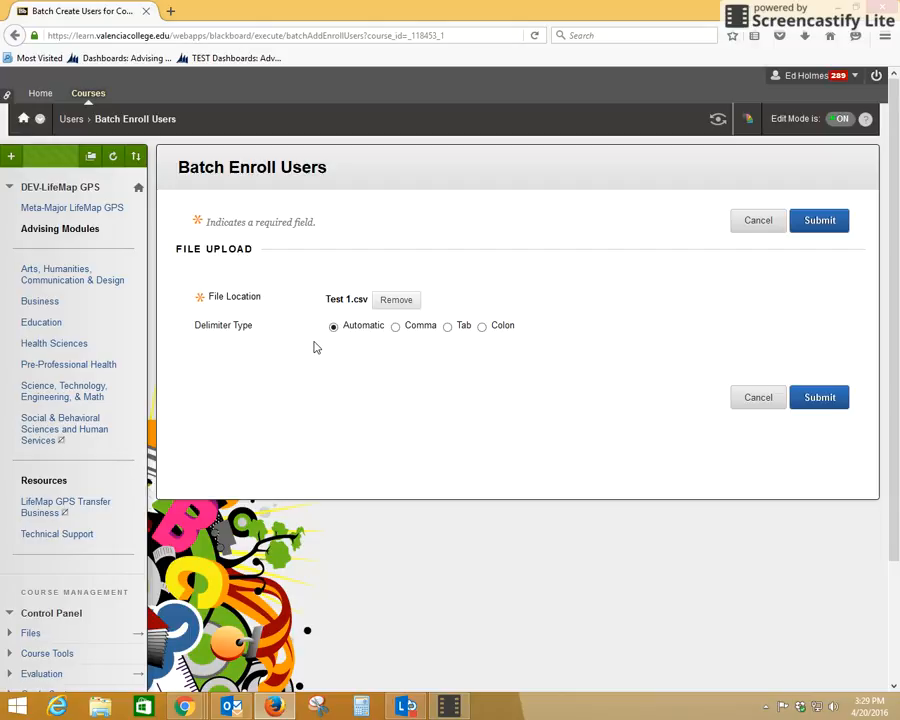
click(812, 222)
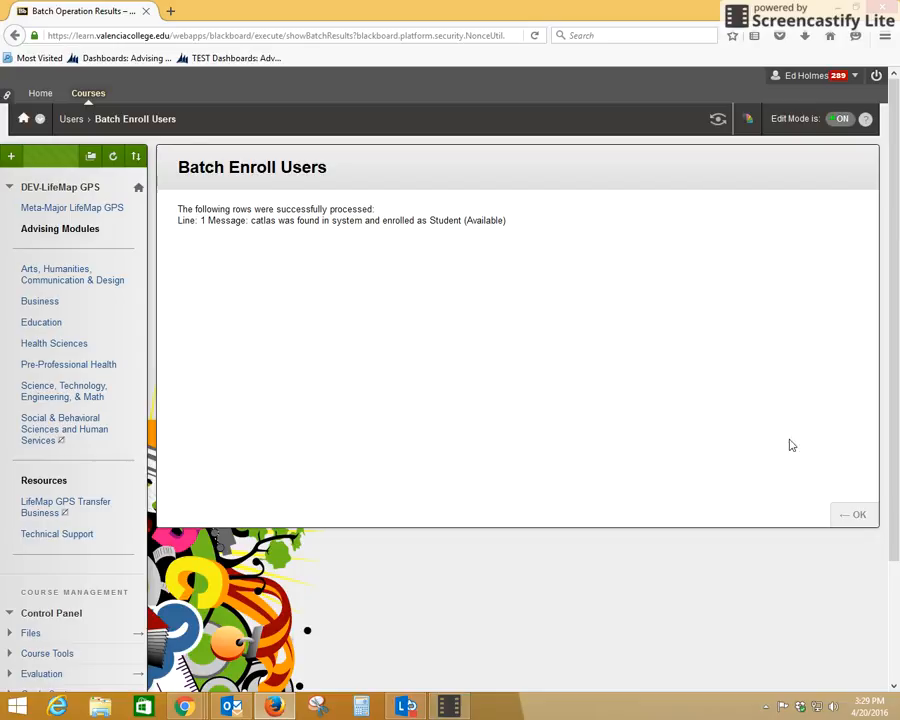
Step: Acknowledge the Batch Operation Results with OK to see the updated Users list
click(847, 516)
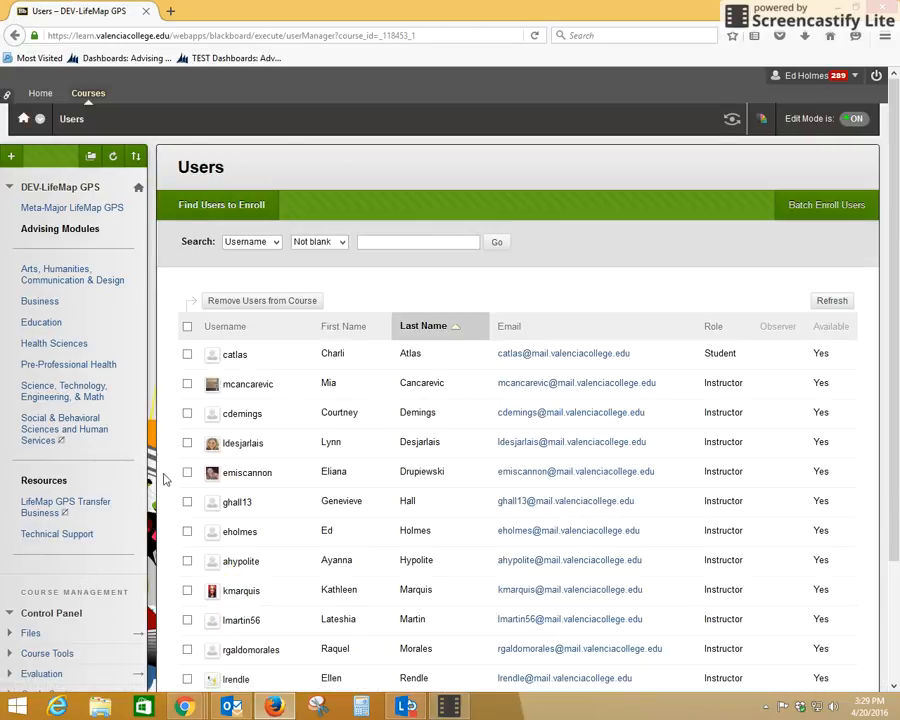